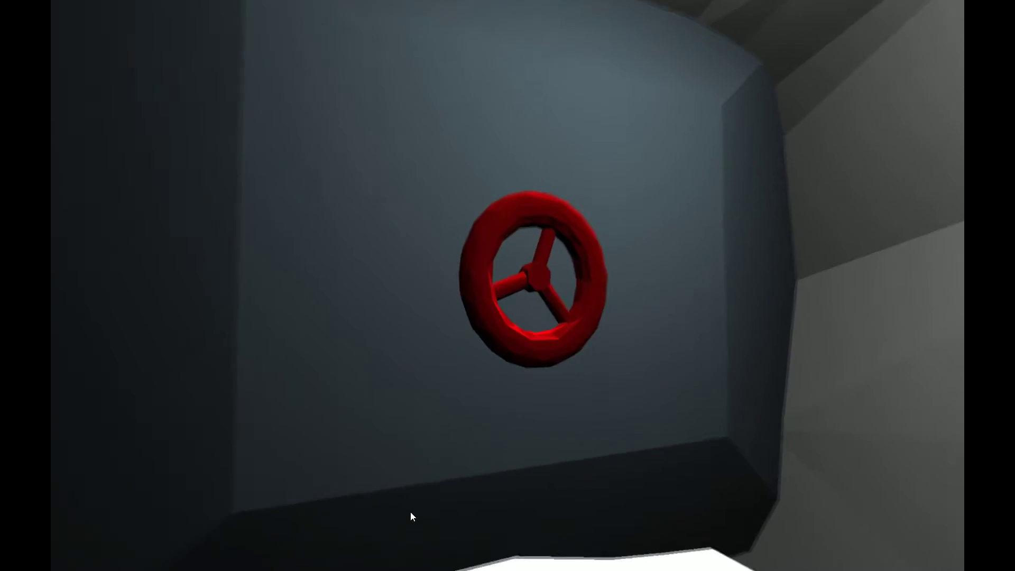
pyautogui.press('e')
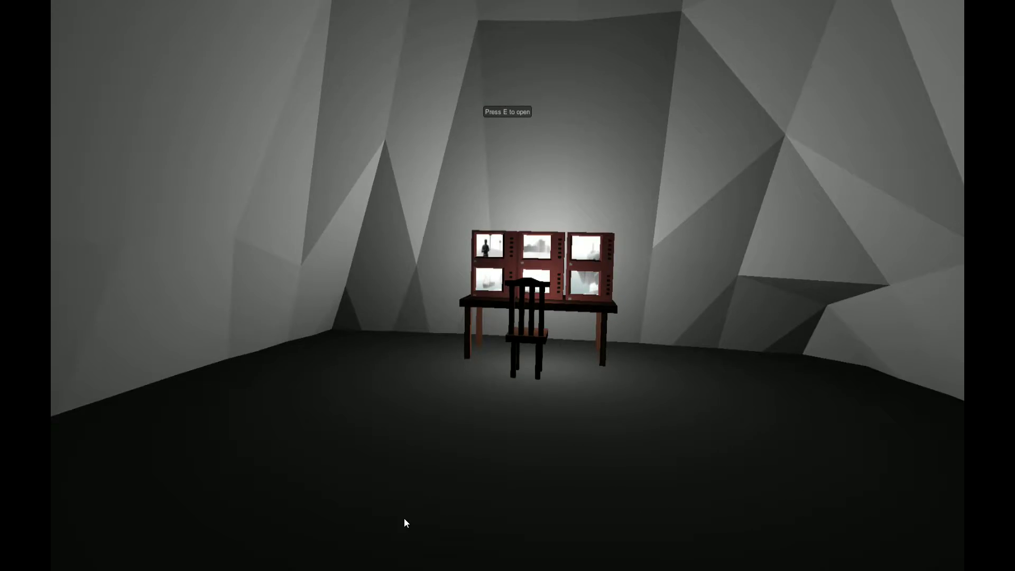